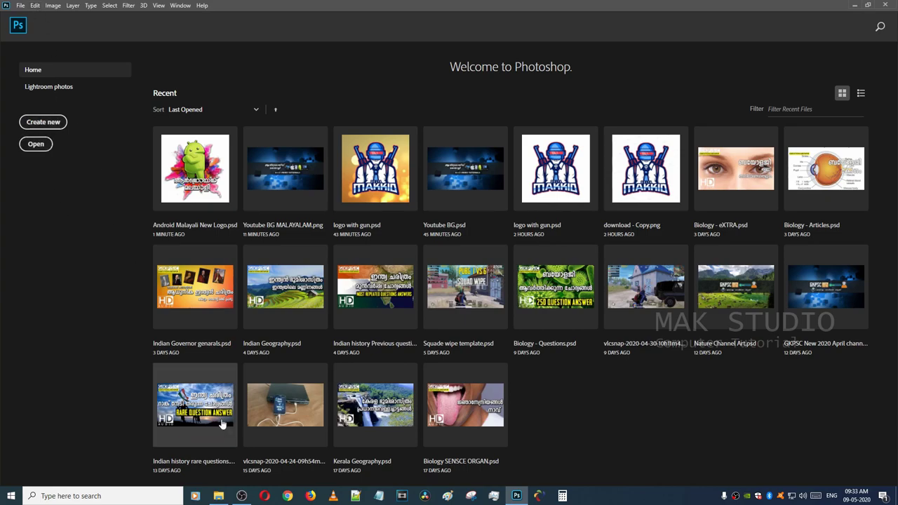
- Open matrix-green-numbers.jpg in Photoshop by dragging it in from its folder
left_click(218, 496)
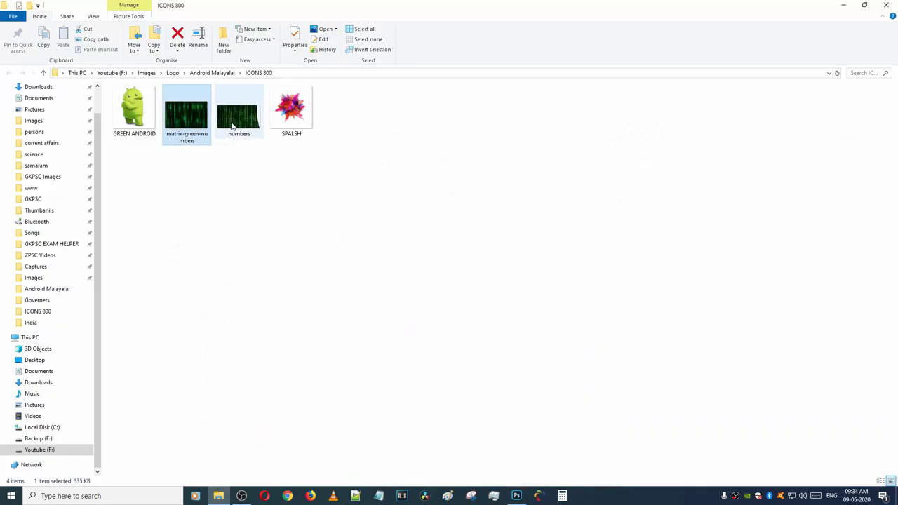
left_click(516, 496)
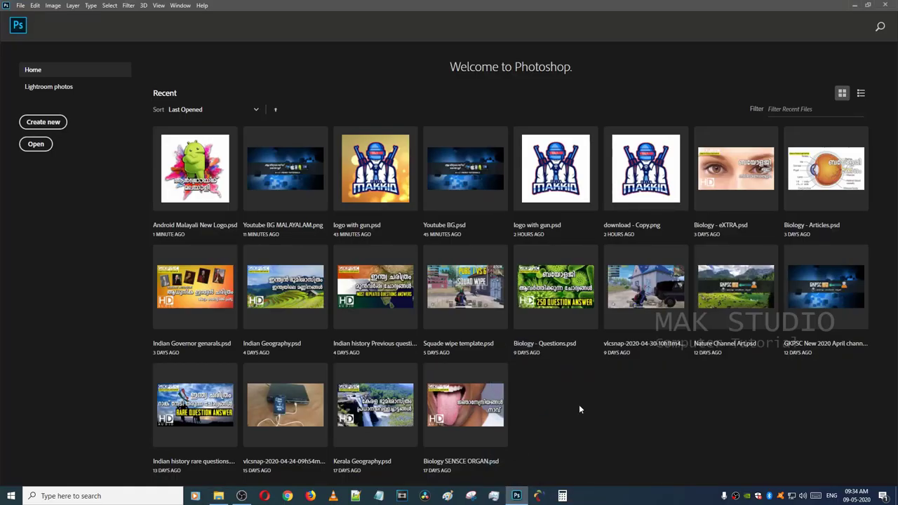
left_click_drag(484, 242, 484, 242)
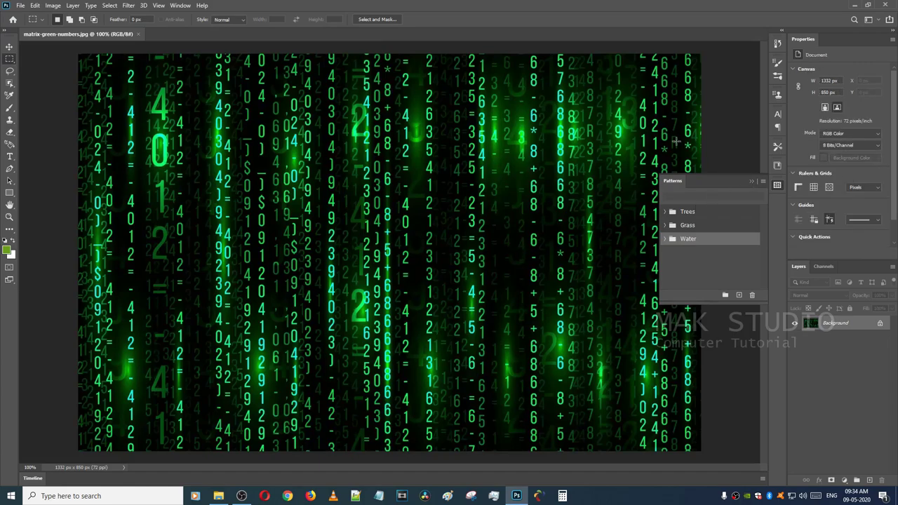
- Show the Patterns panel and add a new pattern group named Numbers
left_click(181, 5)
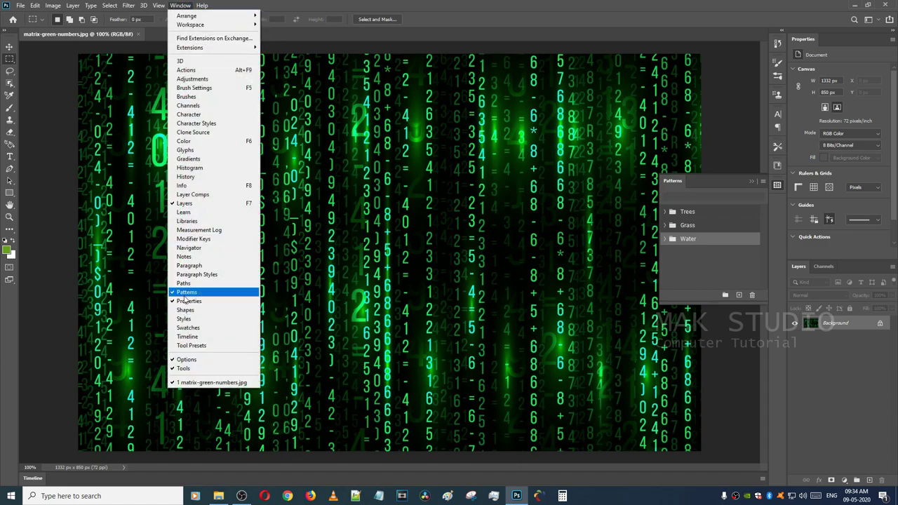
left_click(186, 292)
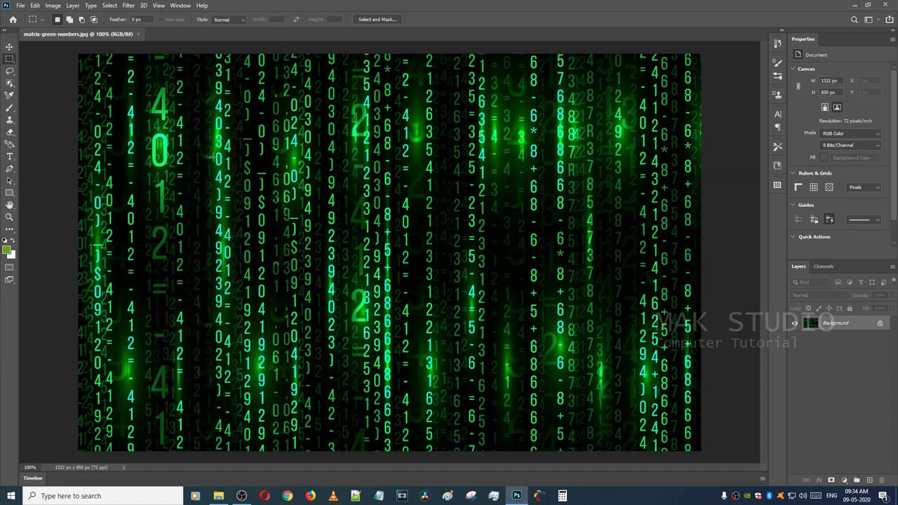
left_click(181, 5)
left_click(199, 293)
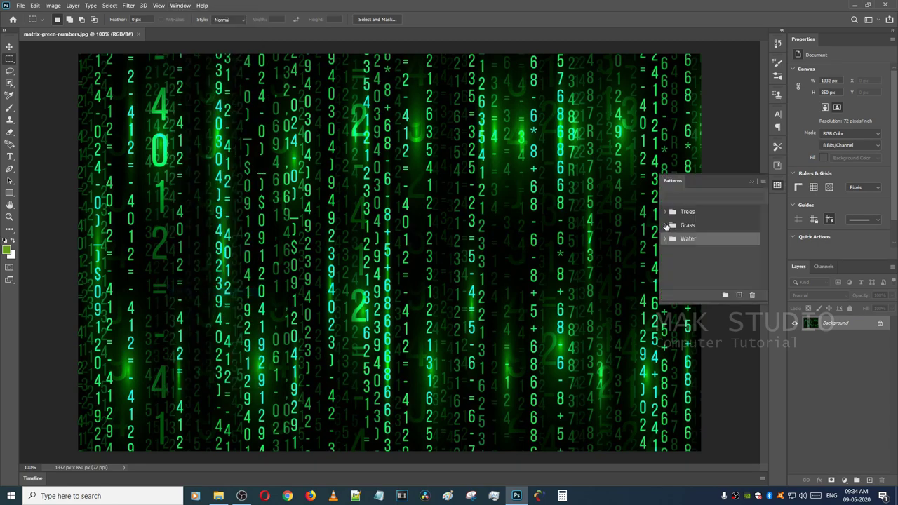
left_click(724, 295)
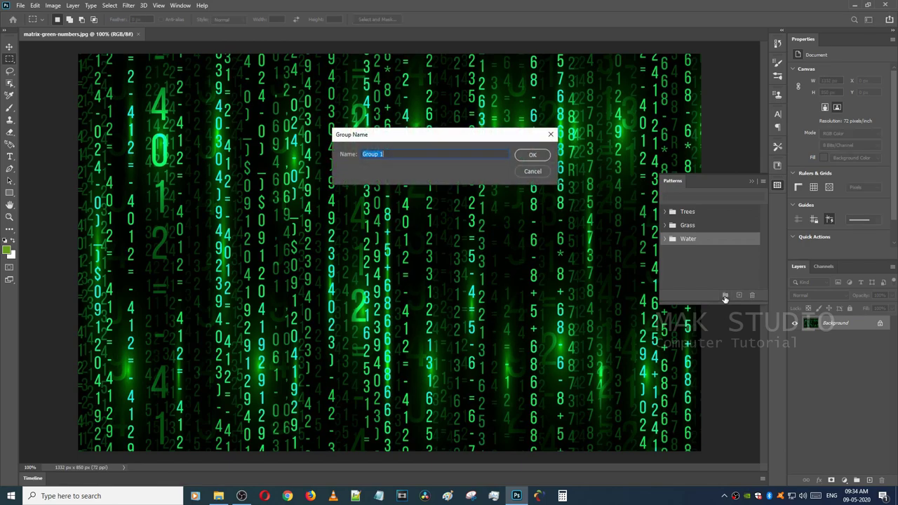
type("N")
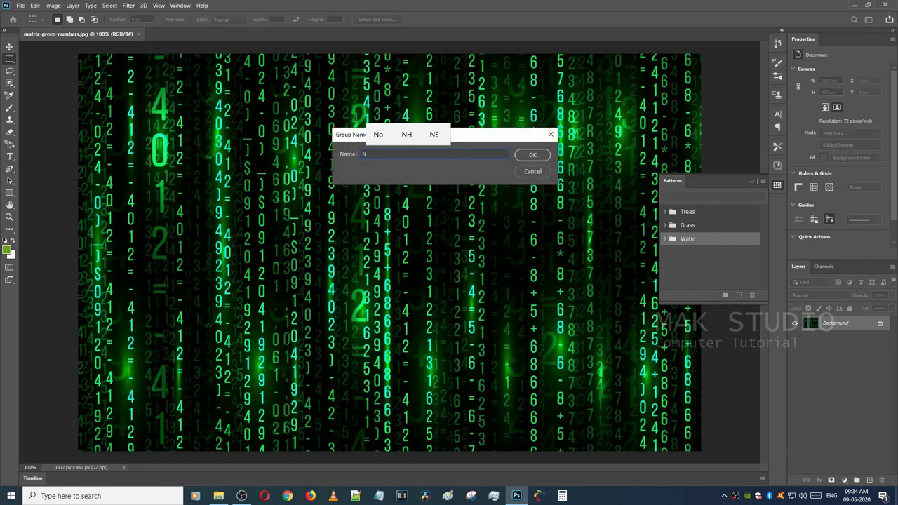
type("umbers")
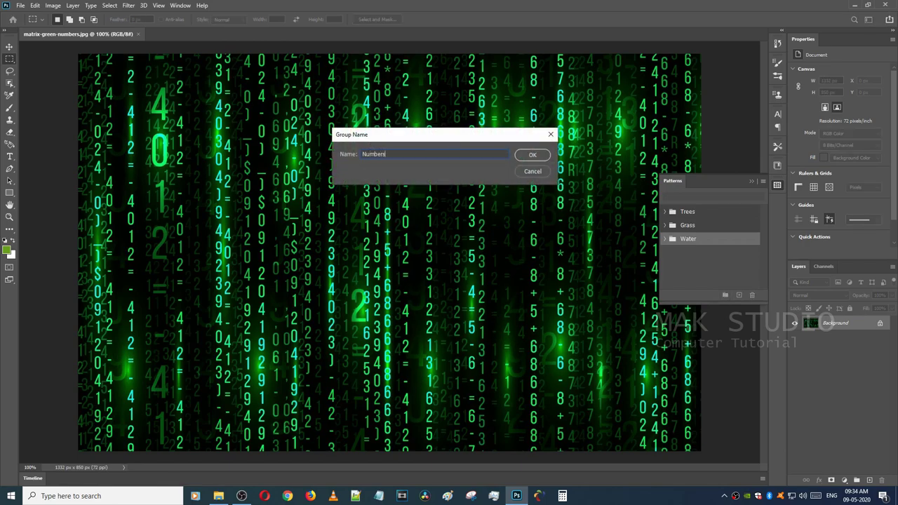
left_click(531, 156)
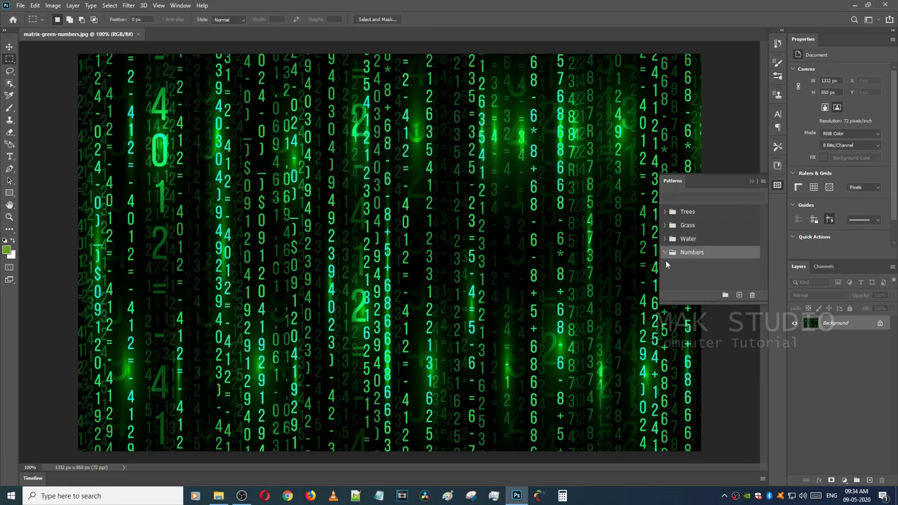
- Save the open image as pattern matrix-green-numbers.jpg inside the Numbers group
left_click(740, 299)
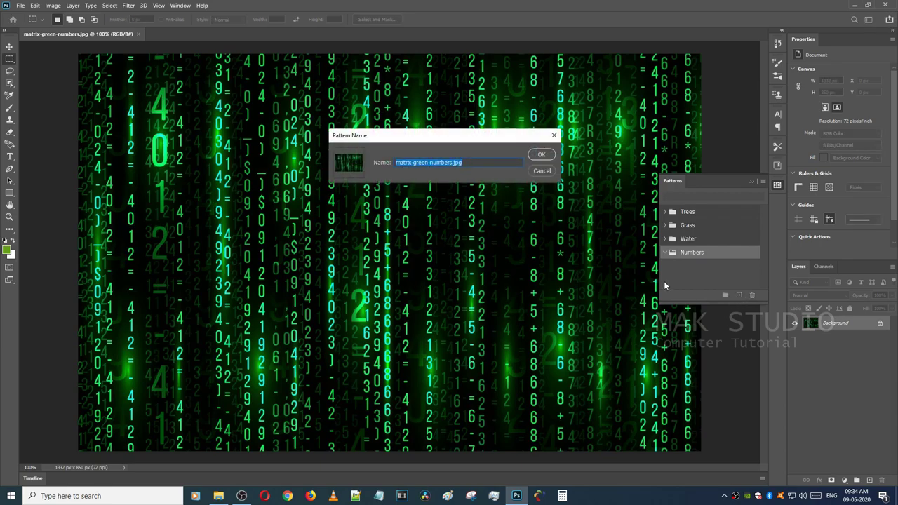
key("End")
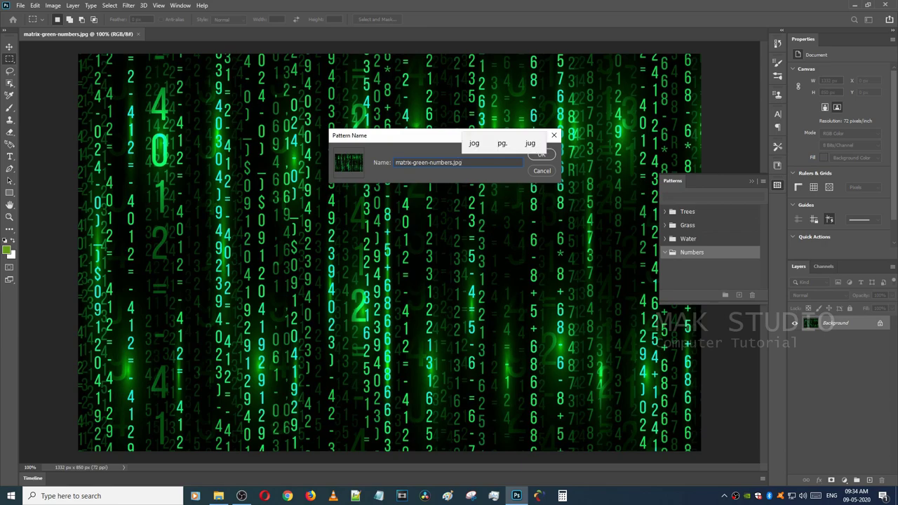
left_click(543, 156)
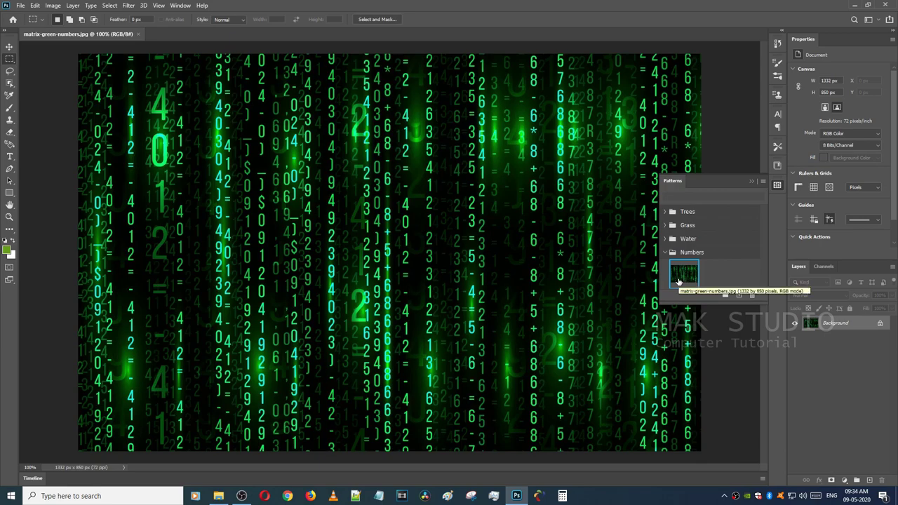
left_click(664, 253)
left_click(664, 252)
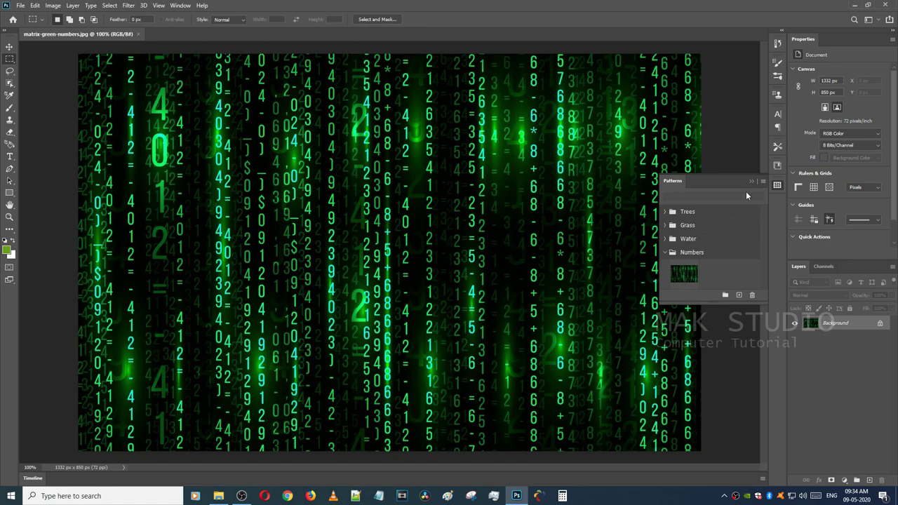
- Create a new blank 1280 × 720 px document from the recent Custom preset
left_click(21, 6)
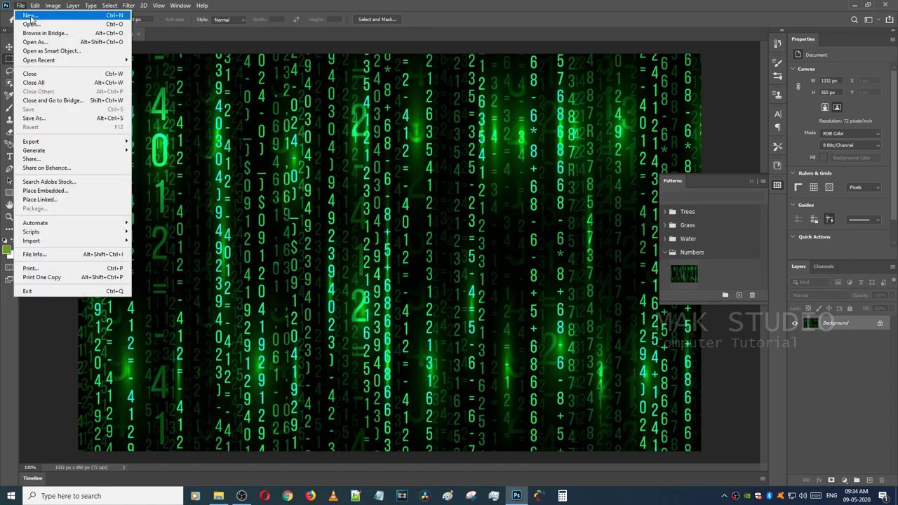
left_click(29, 16)
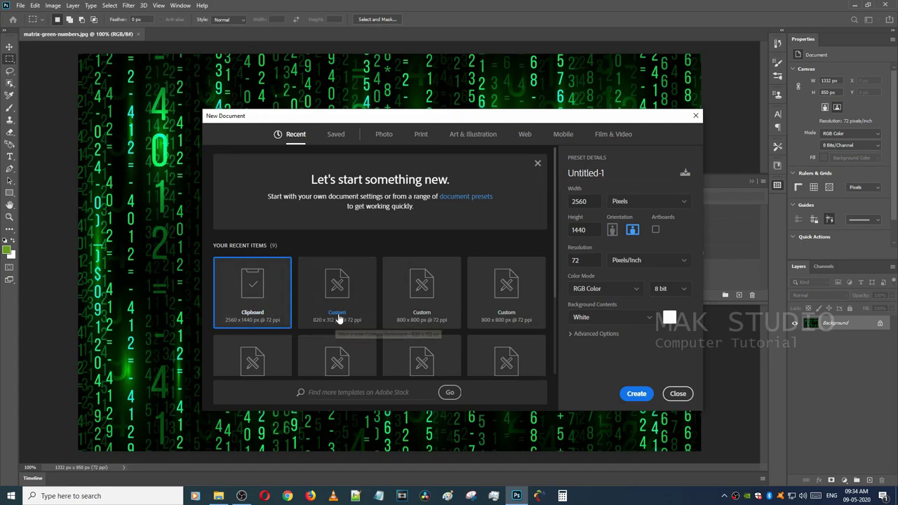
scroll(338, 316, "down", 3)
left_click(253, 277)
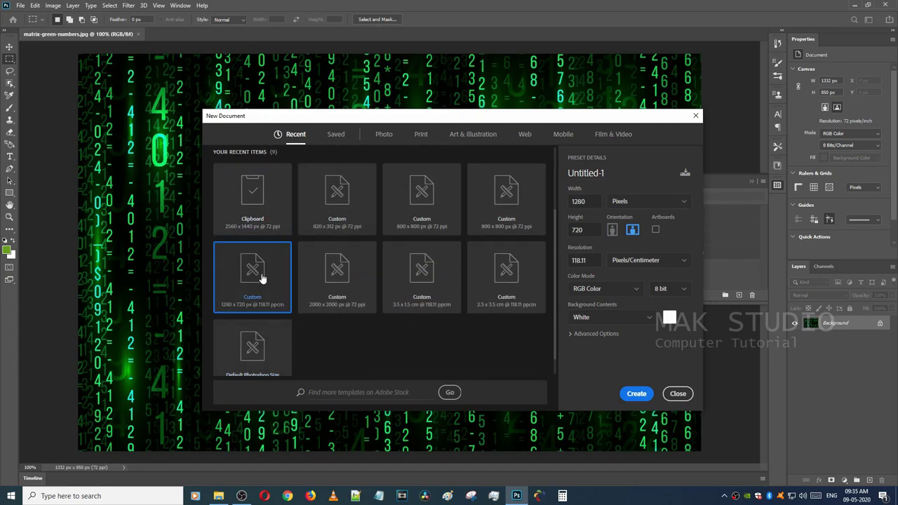
left_click(636, 394)
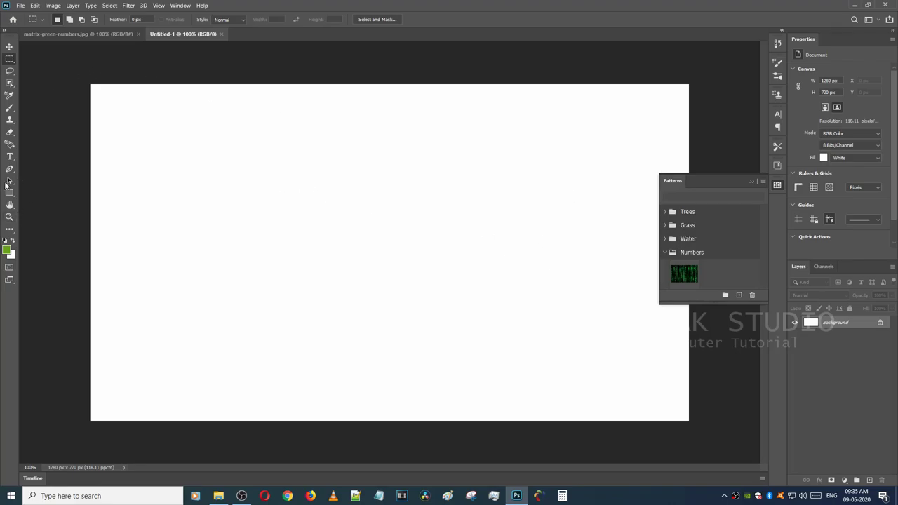
left_click(9, 155)
- Start a text layer near the top left, type 00101, and select all of it
left_click(200, 284)
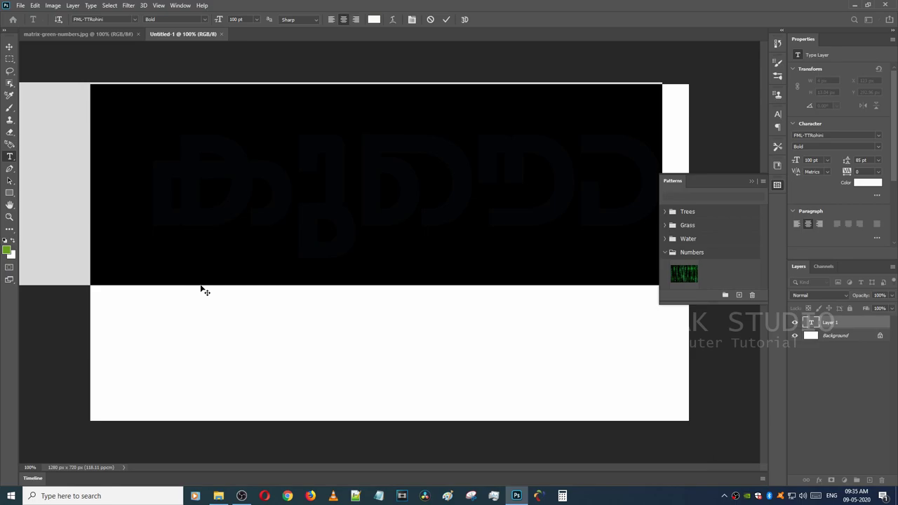
type("01")
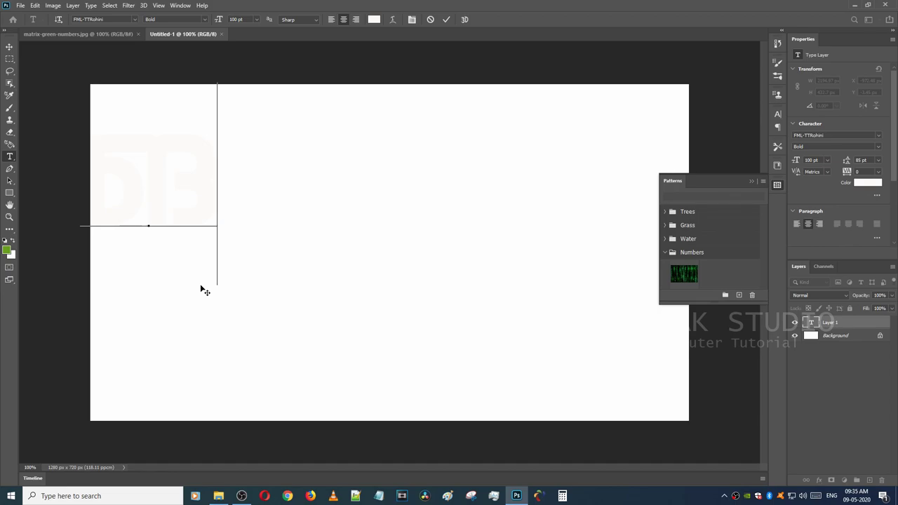
type("010")
key("BackSpace")
key("BackSpace")
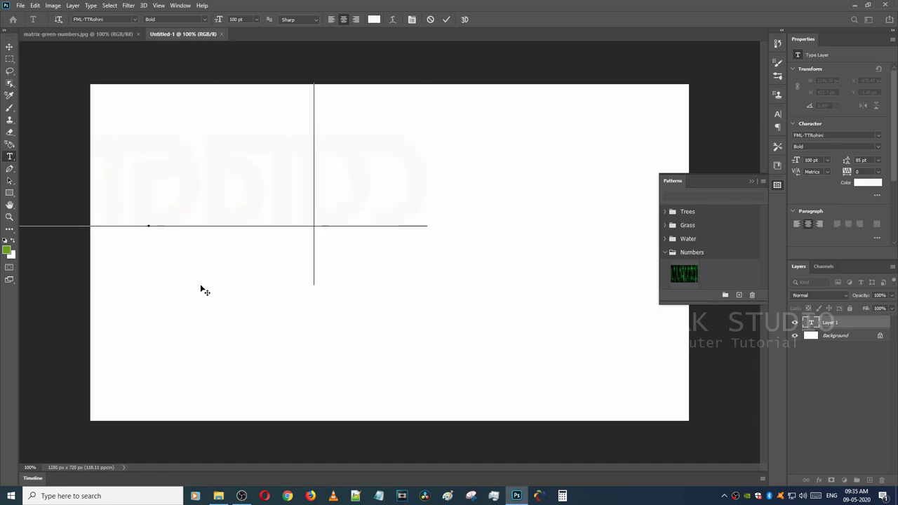
type("00101")
key("ctrl+a")
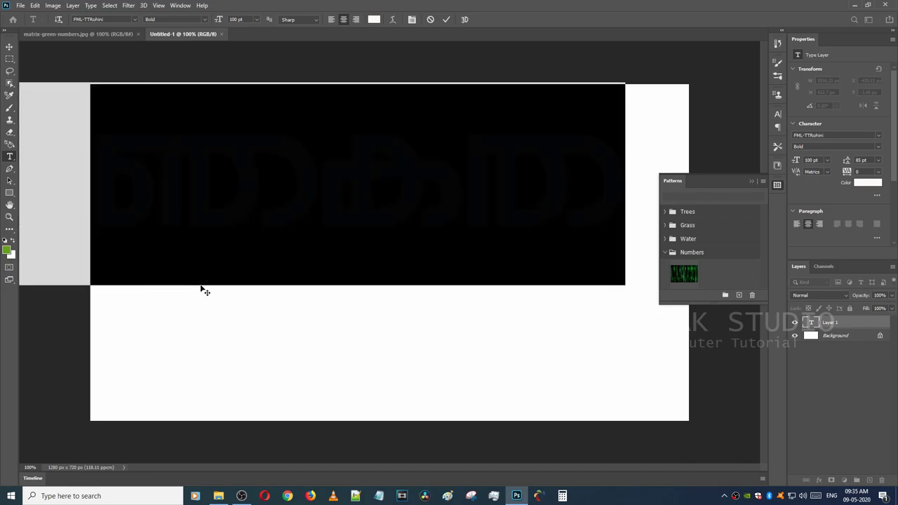
left_click(220, 494)
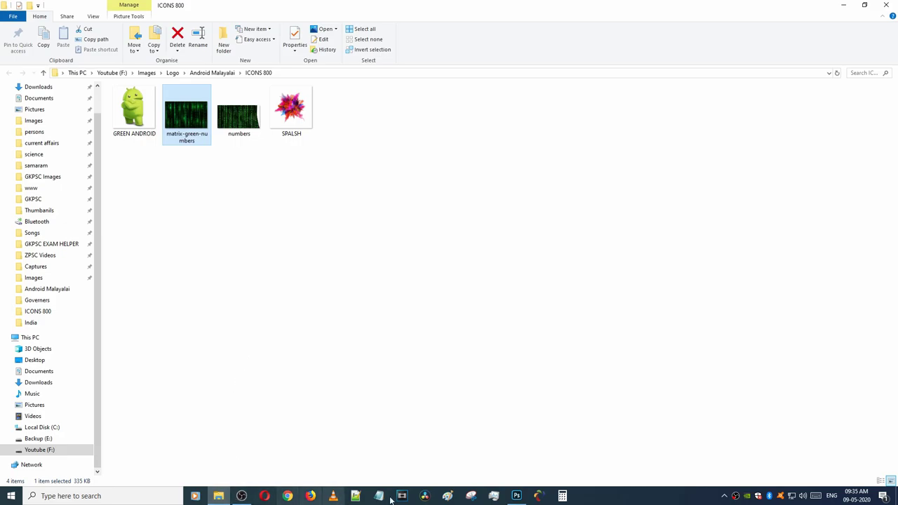
left_click(516, 496)
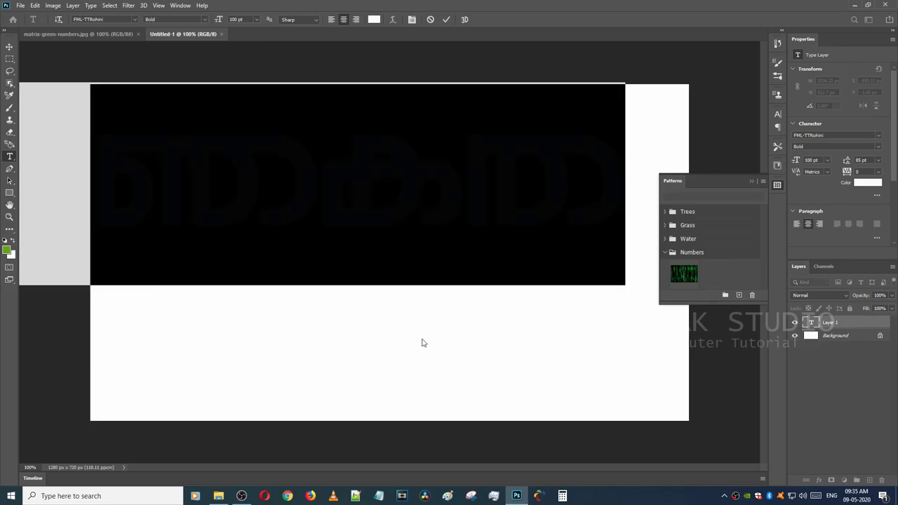
- Change the MATRIX text font to Headliner No. 45
left_click(135, 18)
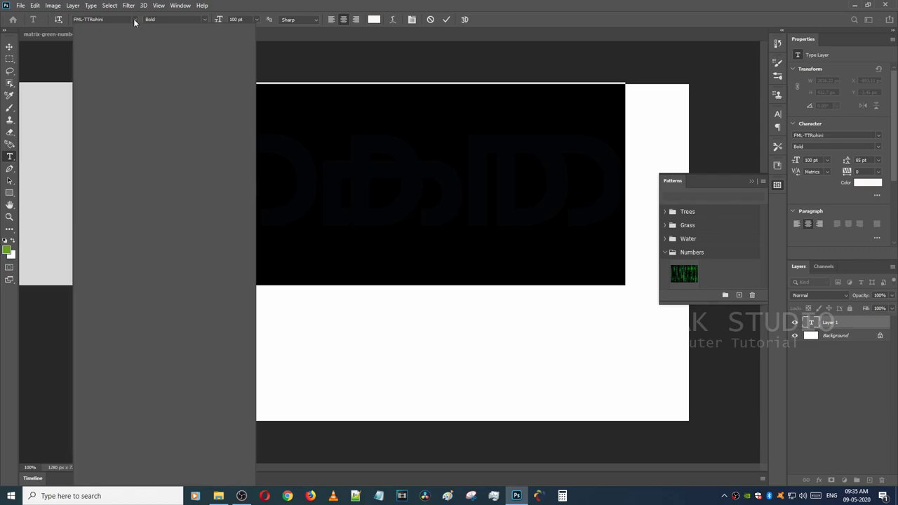
scroll(127, 110, "down", 5)
scroll(128, 111, "up", 4)
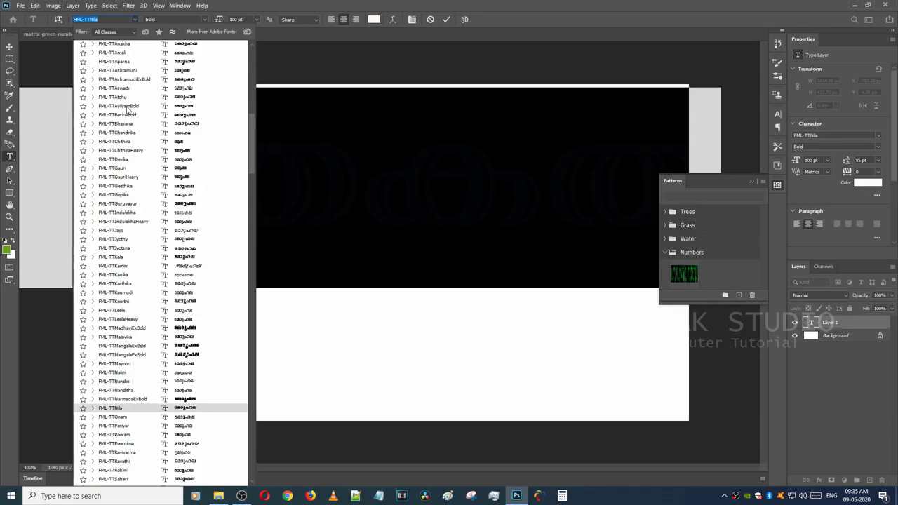
scroll(127, 110, "up", 4)
scroll(127, 110, "up", 4)
scroll(127, 110, "up", 3)
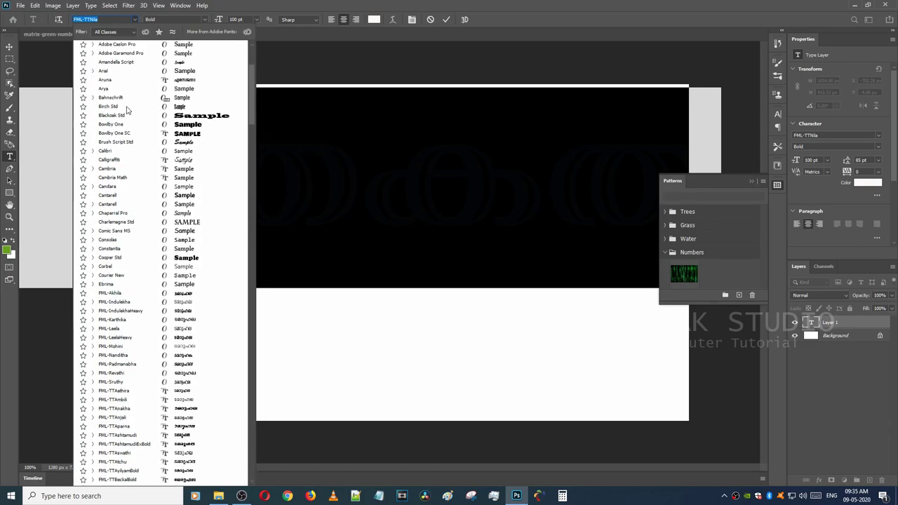
scroll(128, 110, "up", 10)
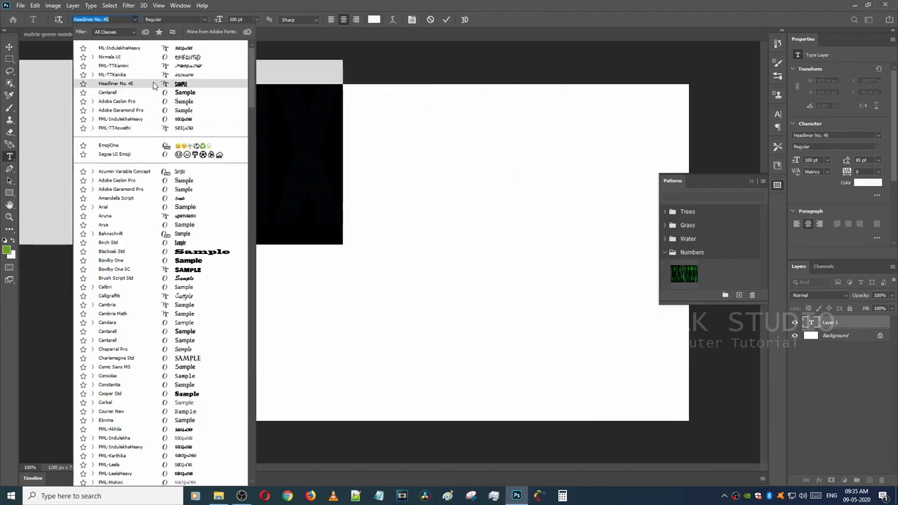
left_click(161, 84)
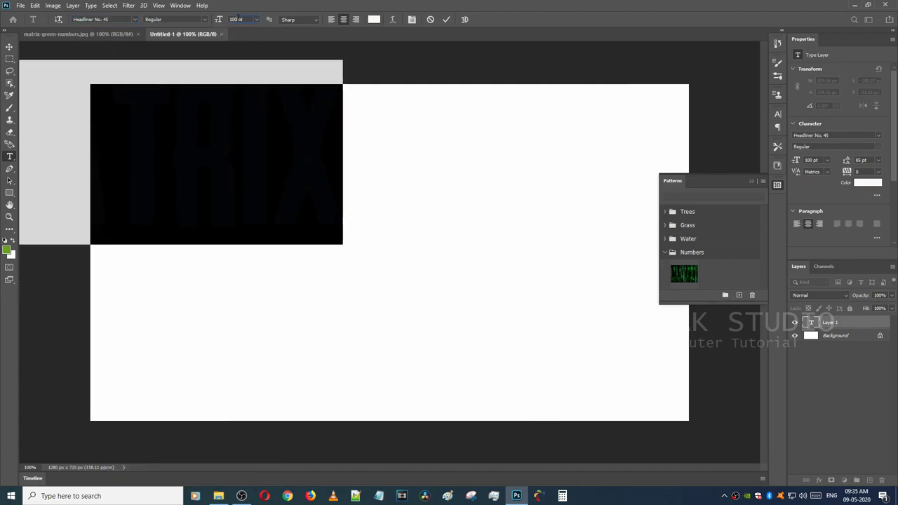
scroll(236, 19, "down", 8)
scroll(237, 19, "down", 8)
scroll(237, 19, "down", 7)
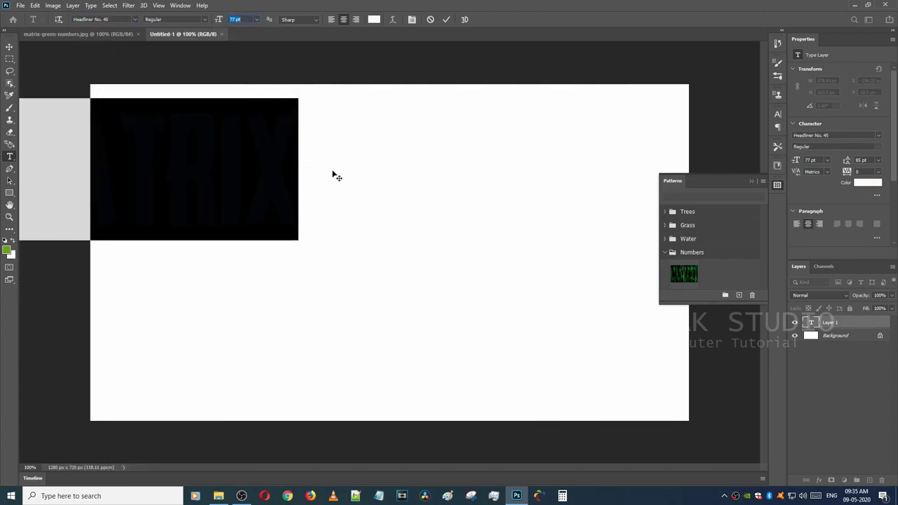
- Move MATRIX toward the centre and colour all its text orange-brown #a46713
left_click_drag(334, 176, 601, 227)
left_click(491, 233)
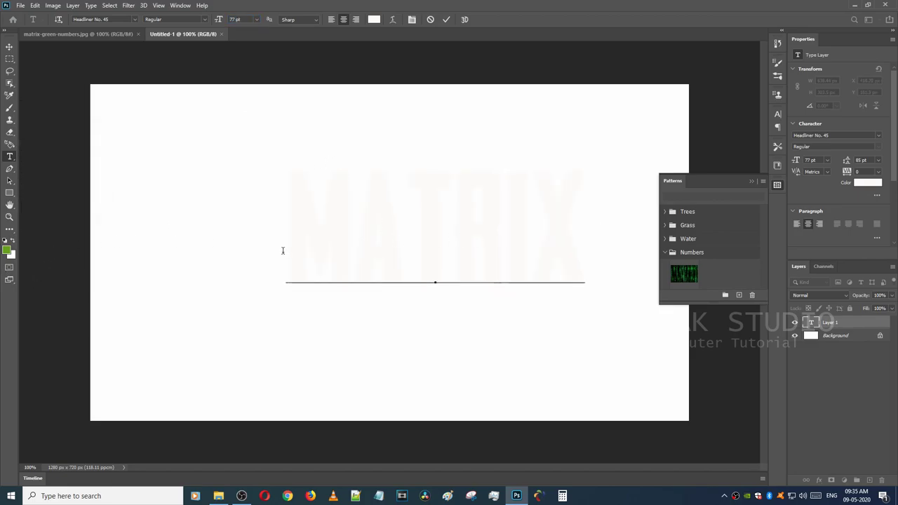
key("ctrl+a")
left_click(374, 19)
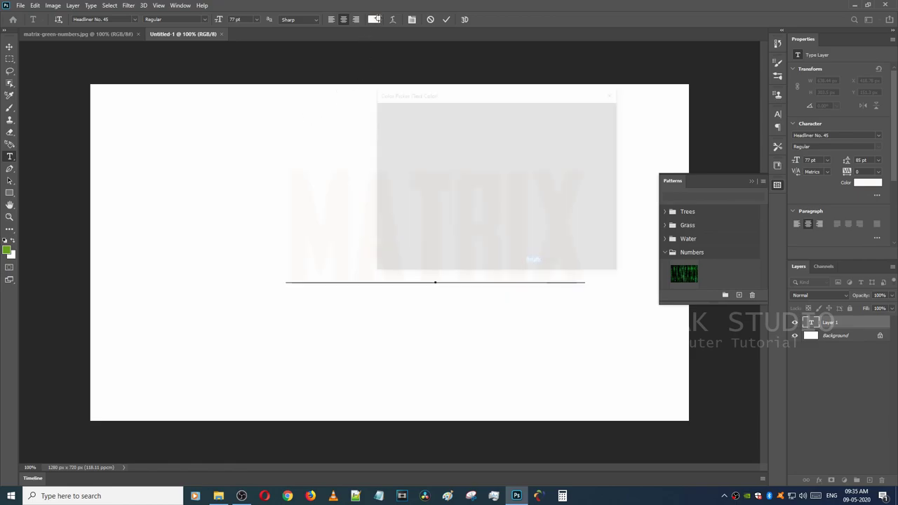
type("a46713")
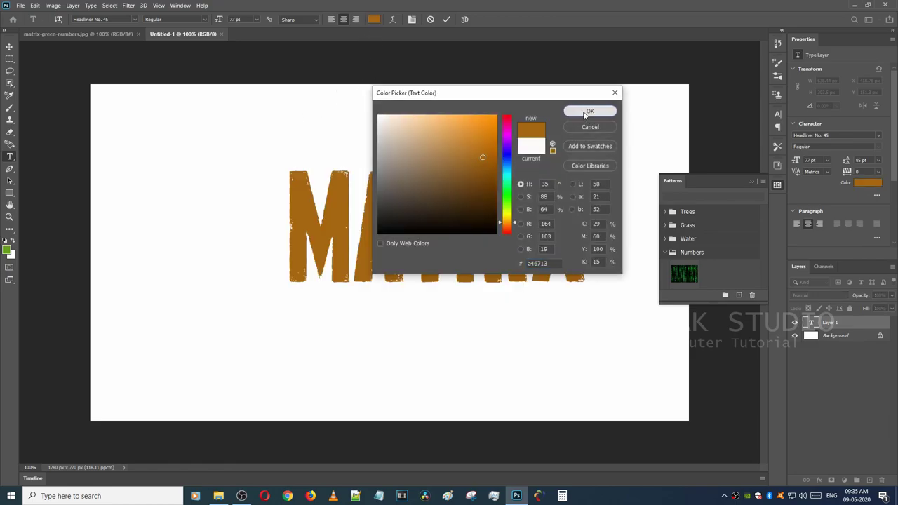
left_click(588, 112)
left_click(454, 225)
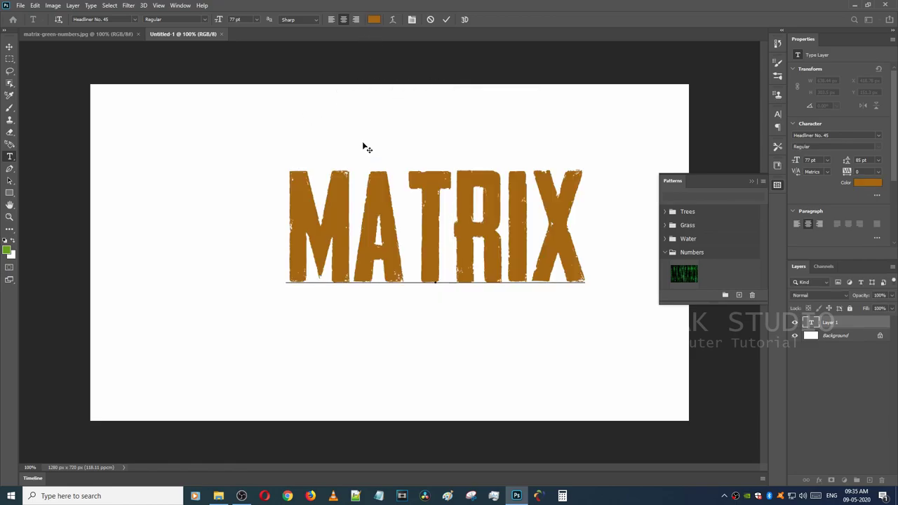
- Shift MATRIX left to centre it on the canvas and commit the text
mouse_move(267, 185)
left_mouse_down()
mouse_move(226, 191)
mouse_move(229, 201)
left_mouse_up()
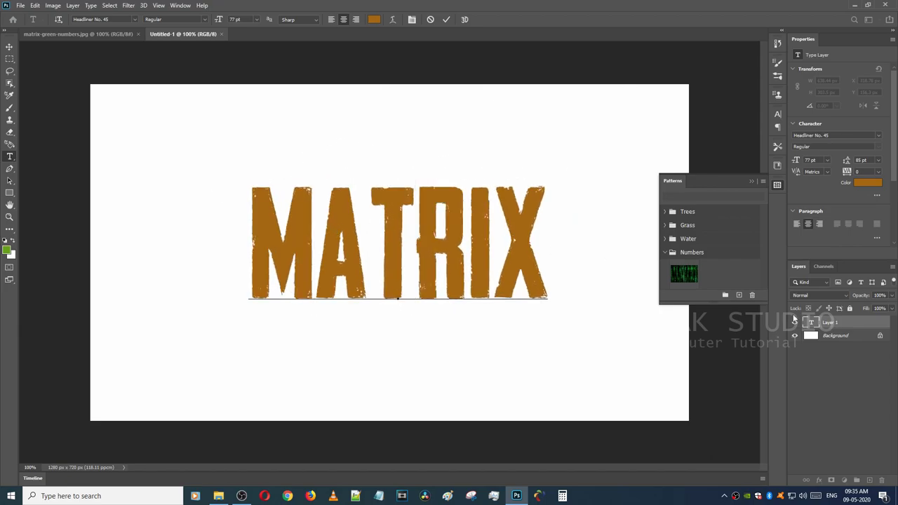
left_click(845, 327)
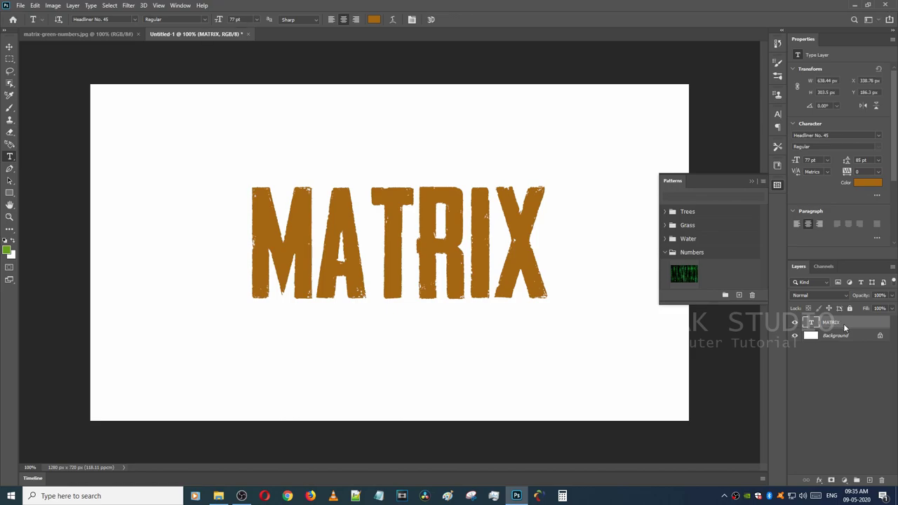
right_click(844, 327)
- Give MATRIX a Pattern Overlay of the green Numbers pattern scaled to 53%
left_click(748, 76)
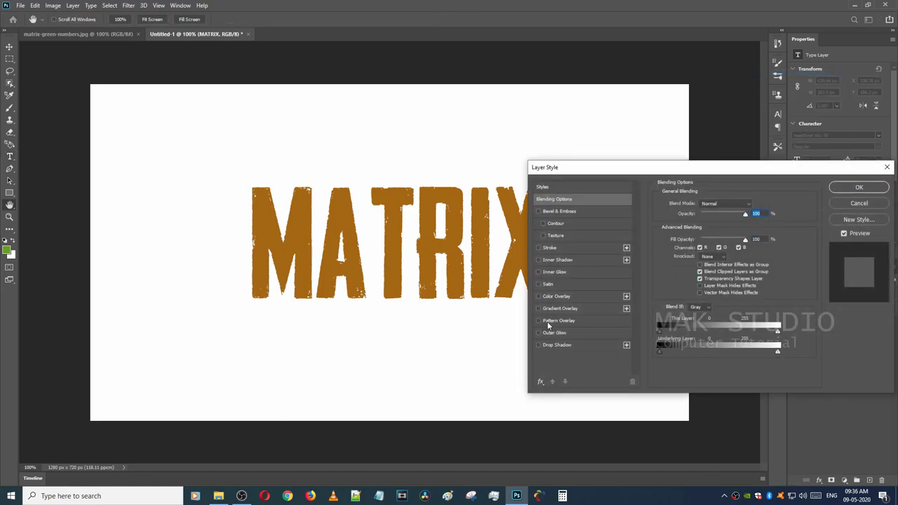
left_click(545, 320)
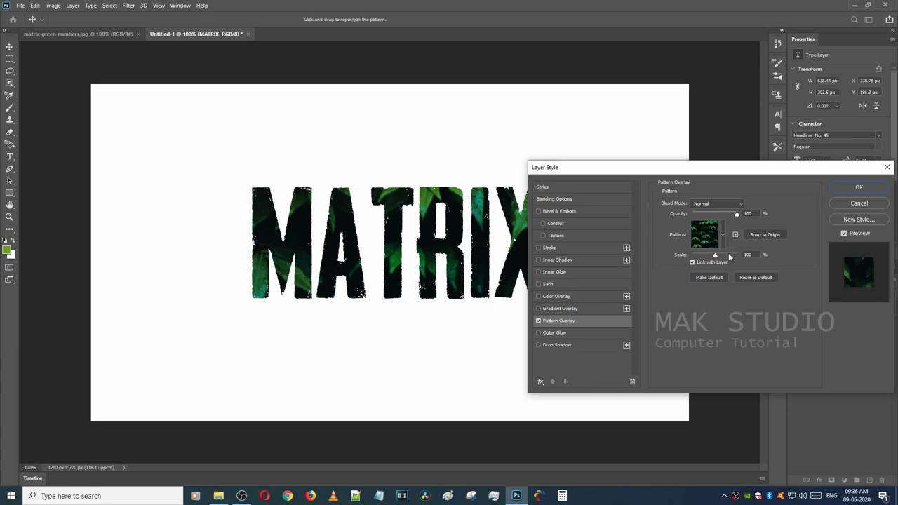
left_click_drag(715, 257, 702, 257)
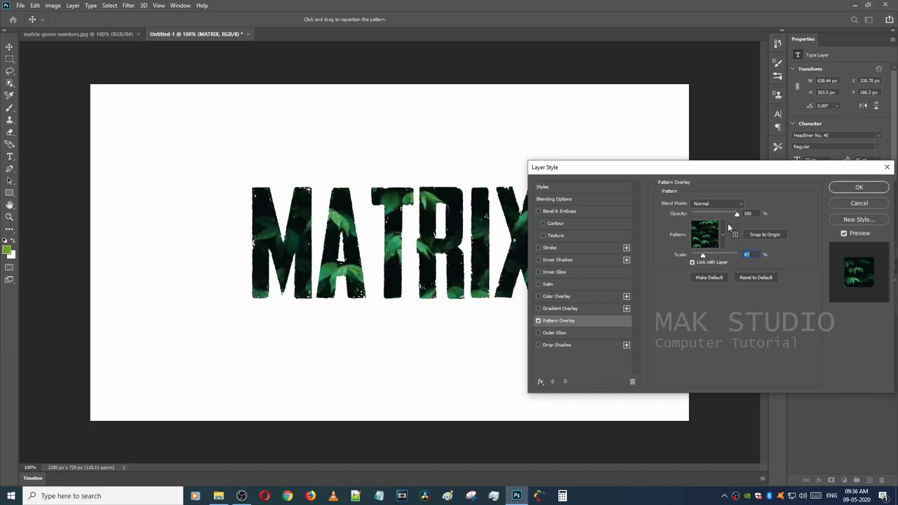
left_click(723, 237)
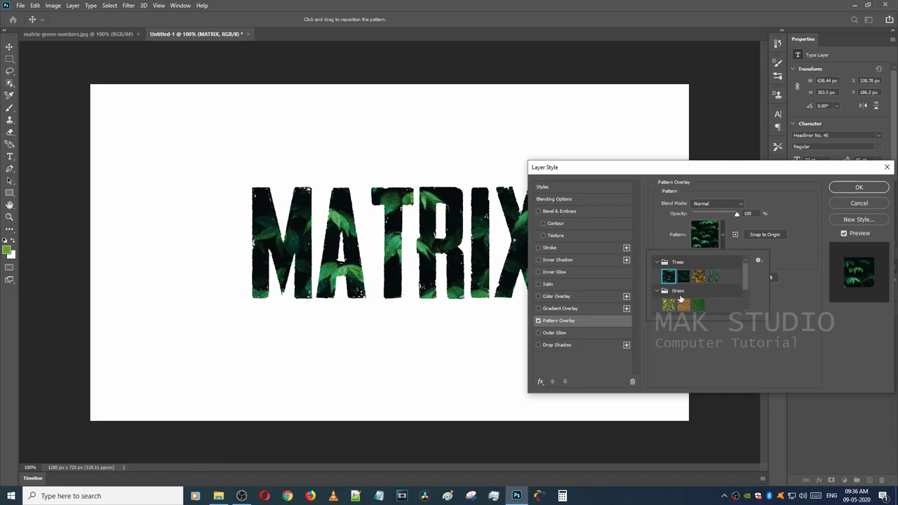
scroll(681, 295, "down", 1)
scroll(681, 297, "down", 1)
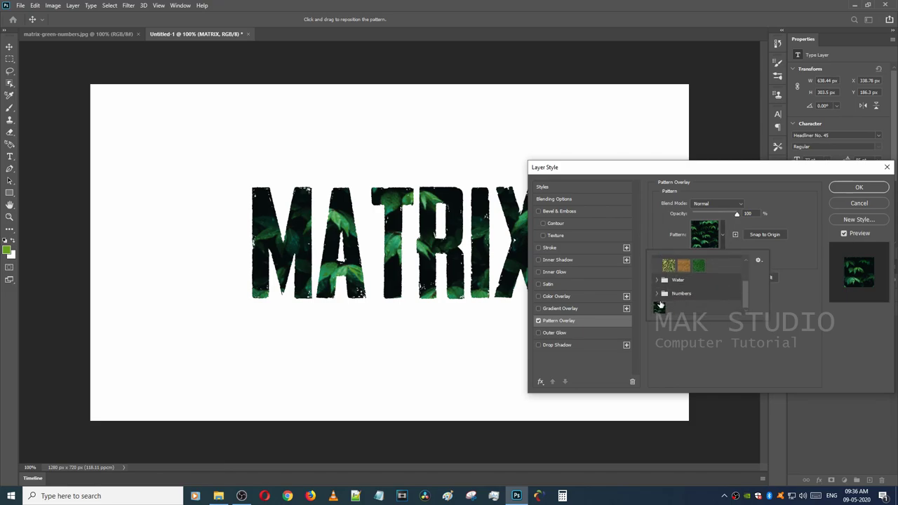
left_click(658, 293)
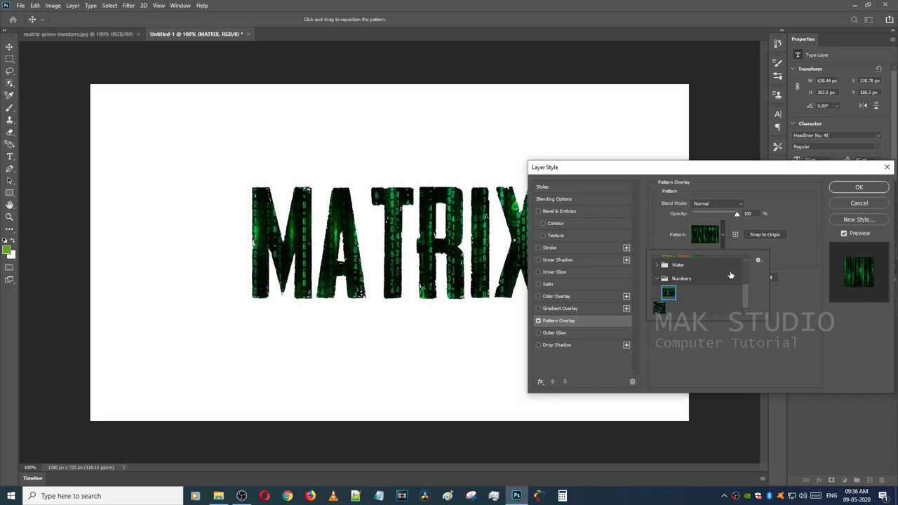
double_click(668, 293)
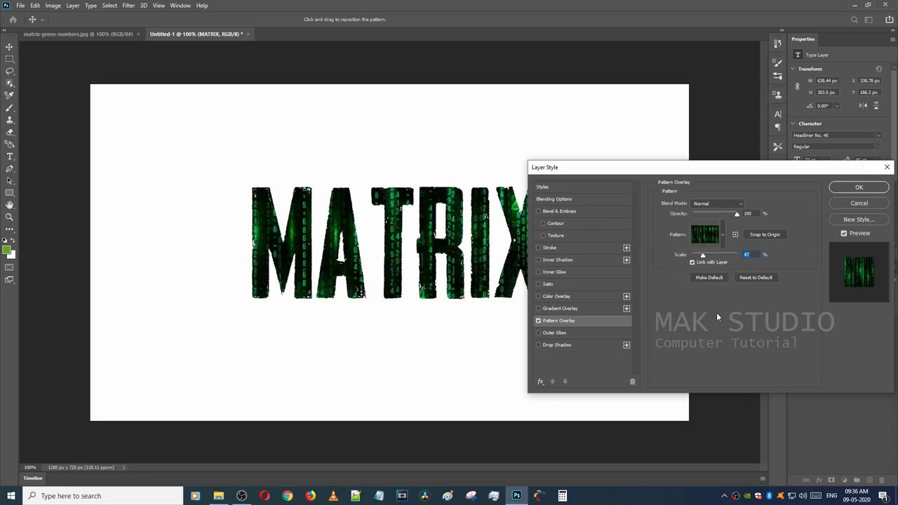
mouse_move(702, 257)
left_mouse_down()
mouse_move(717, 259)
mouse_move(704, 255)
left_mouse_up()
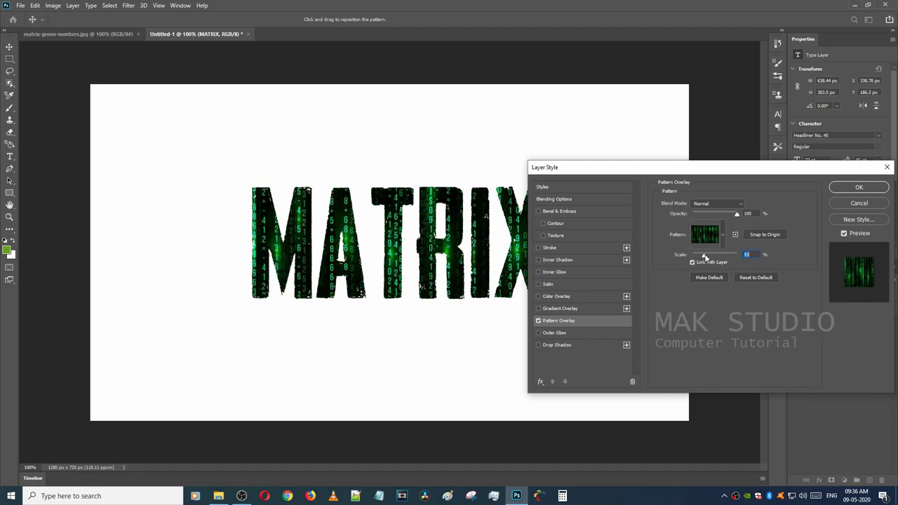
left_click(858, 187)
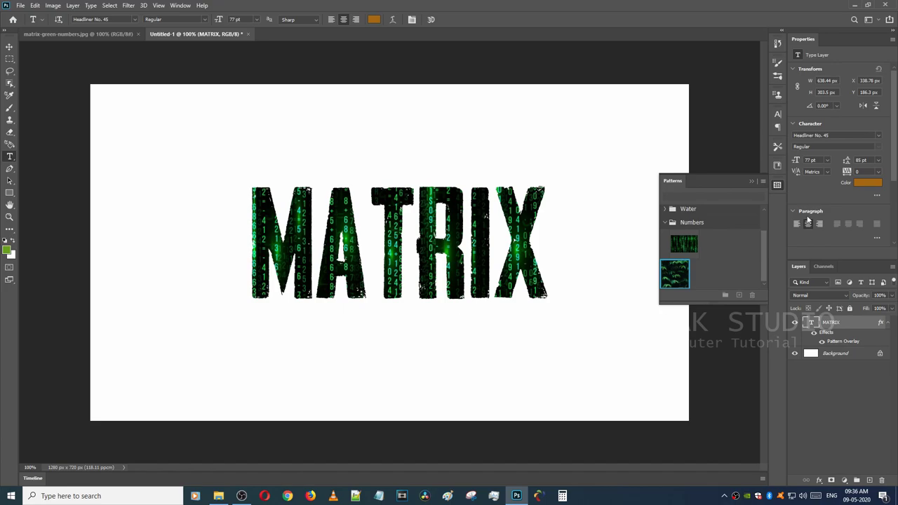
- Minimize Photoshop and File Explorer to reveal the desktop
left_click(855, 5)
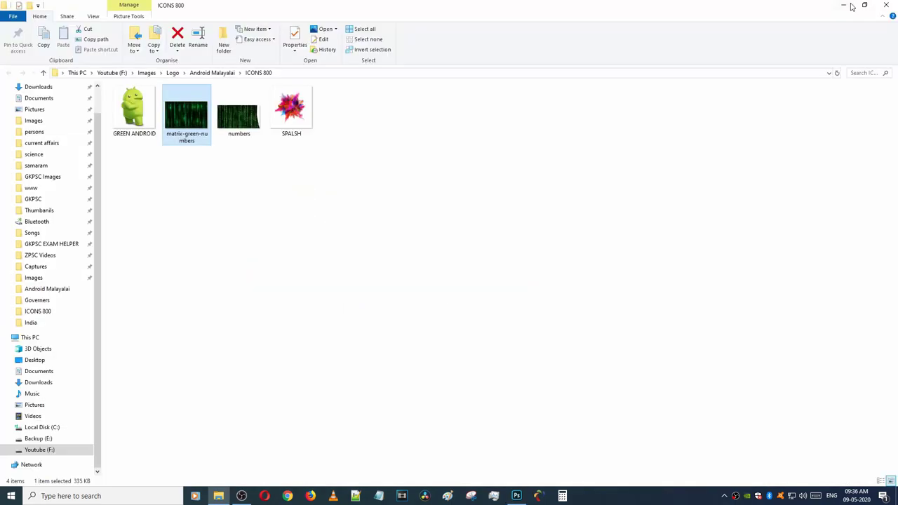
left_click(843, 5)
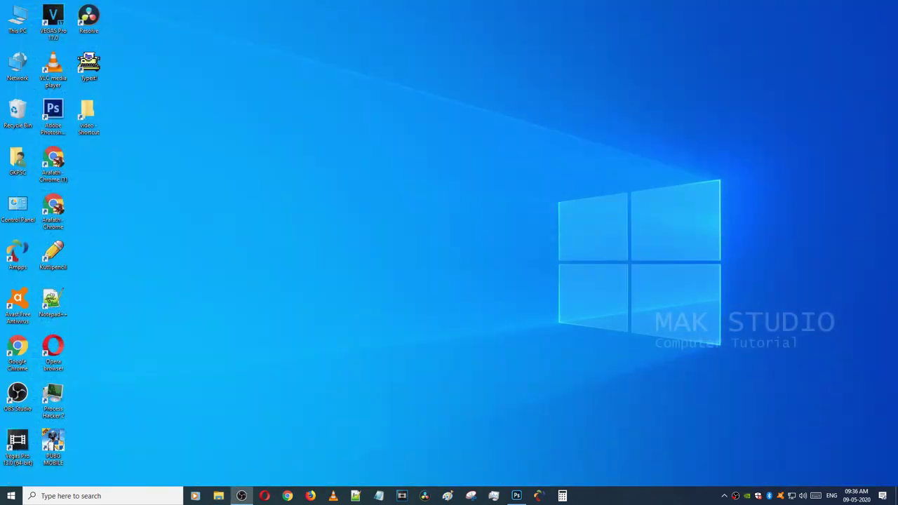